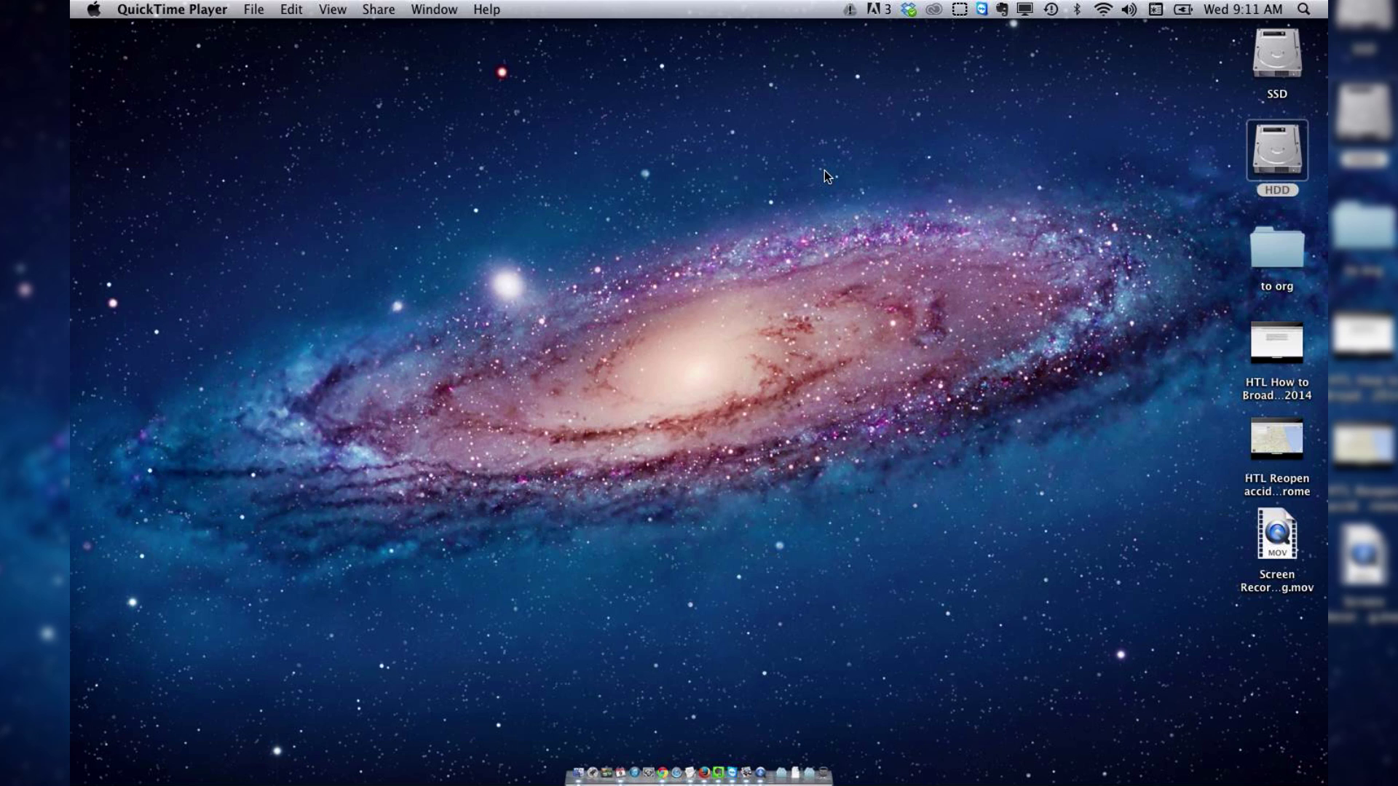
Use the menu-bar Google Drive icon to reach the CLEAVER gDrive folder on the web.
left_click(848, 9)
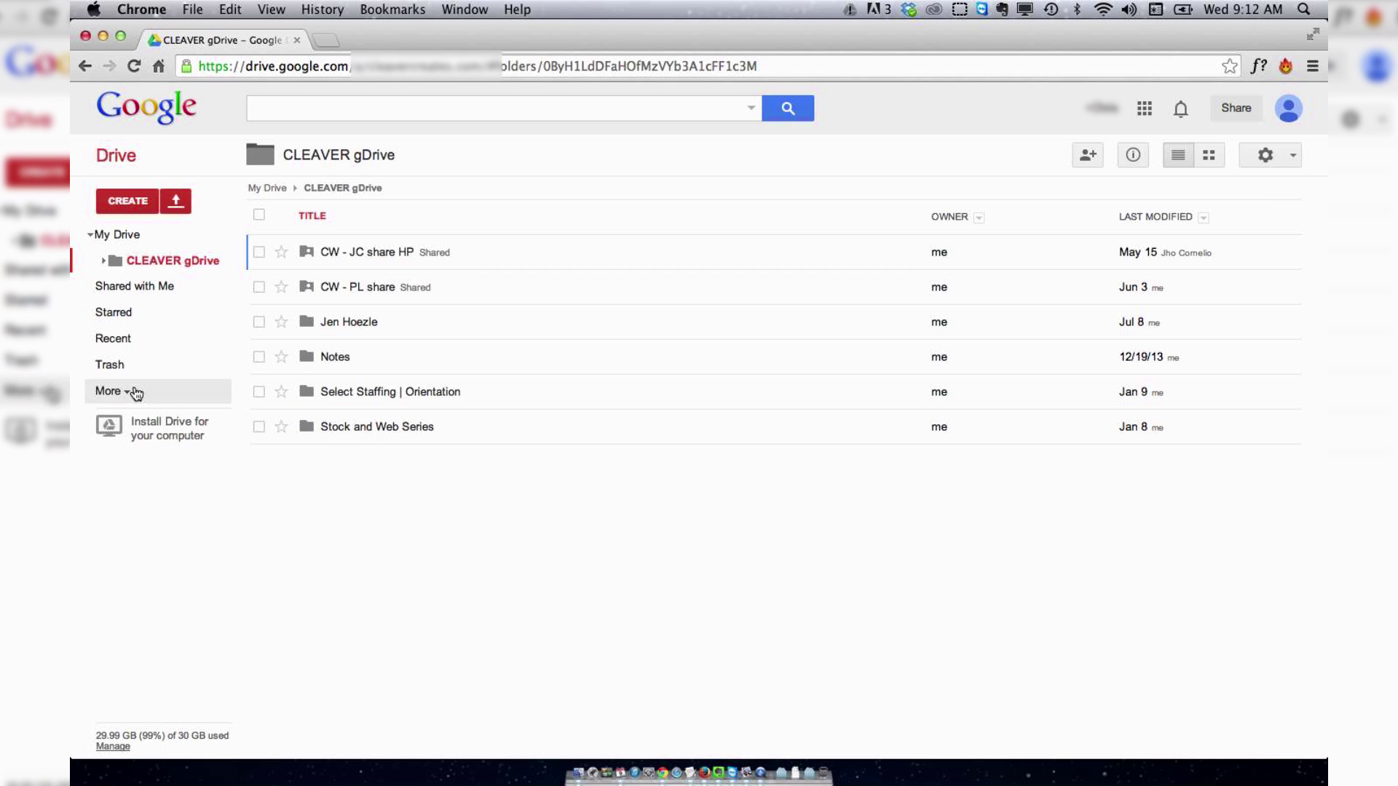
Switch to the All Items view and scroll through the MTS video and CPI clip files.
left_click(115, 399)
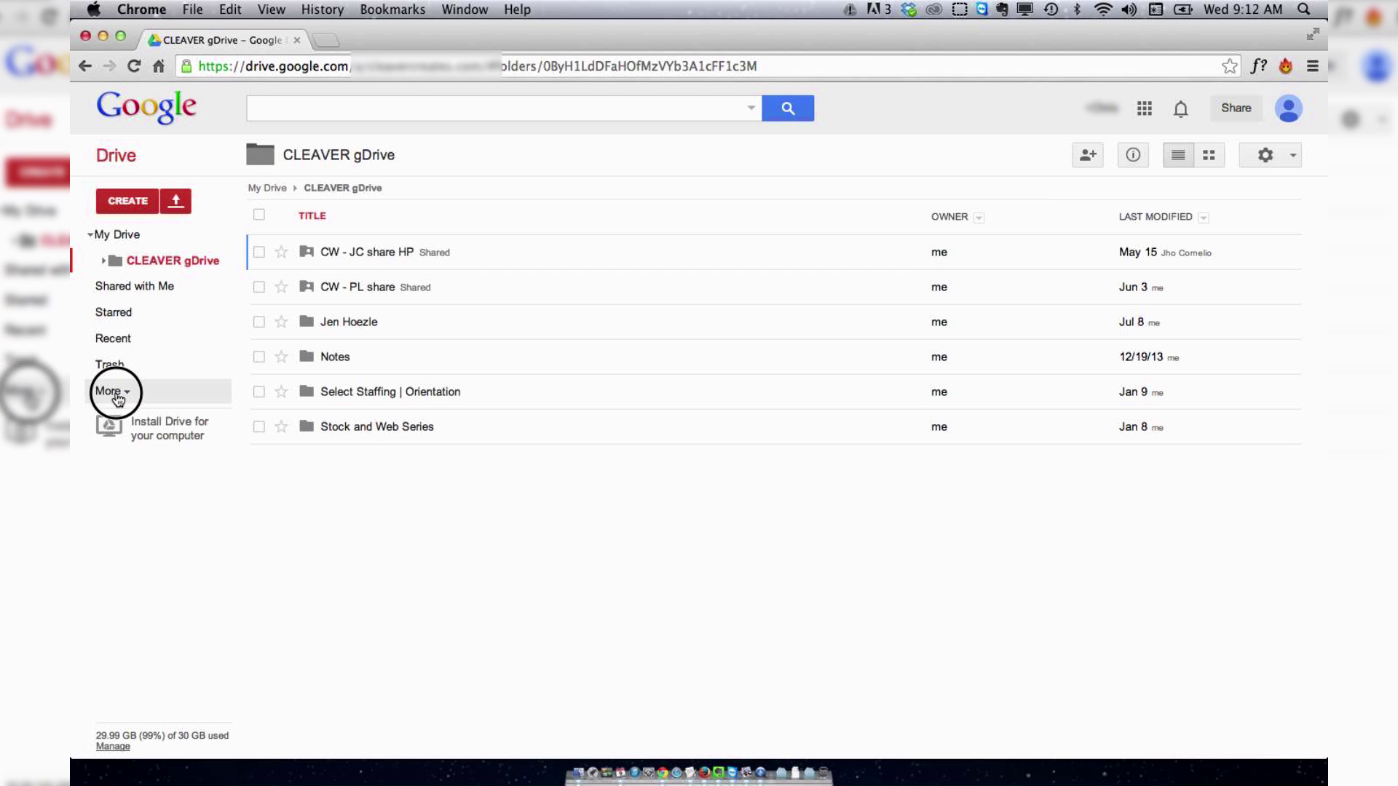
left_click(119, 452)
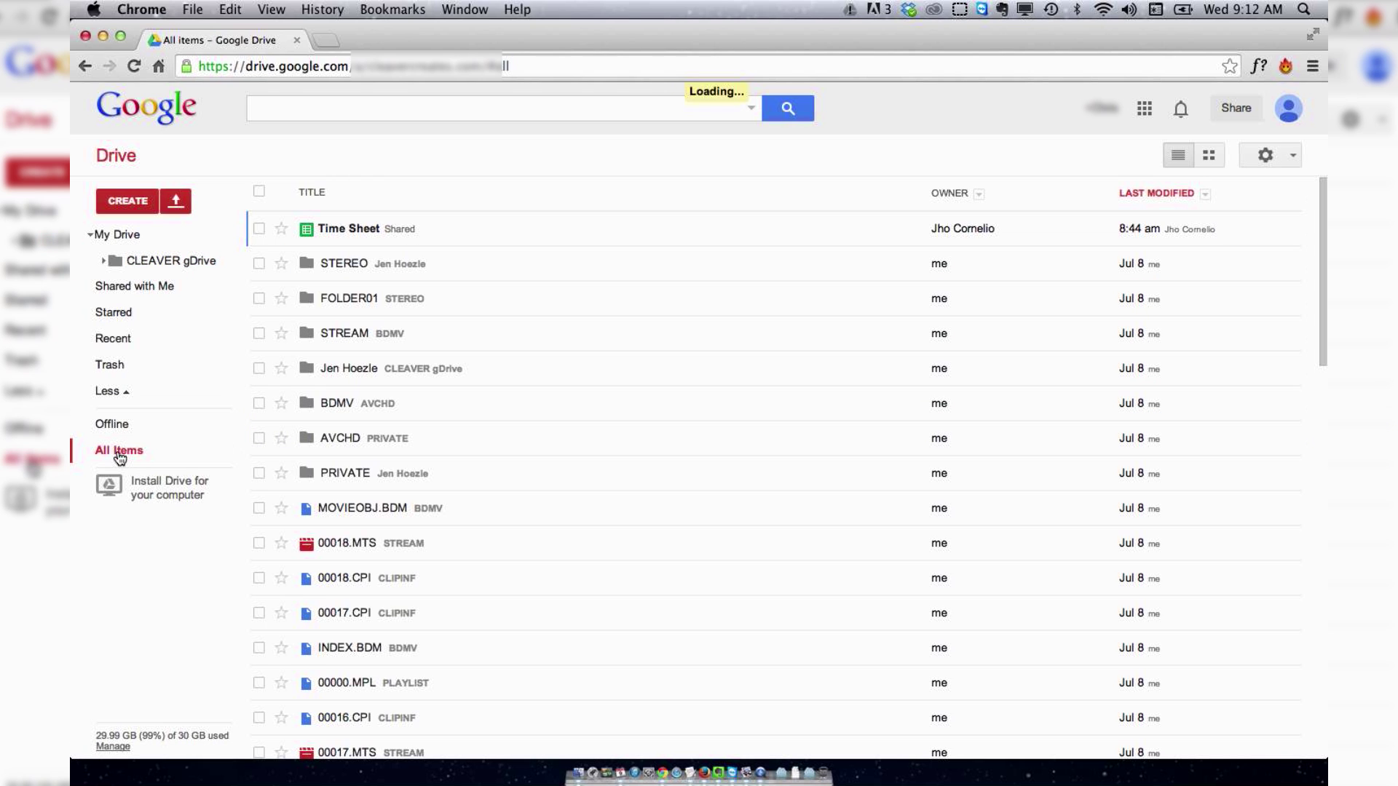
scroll(623, 642, "down", 5)
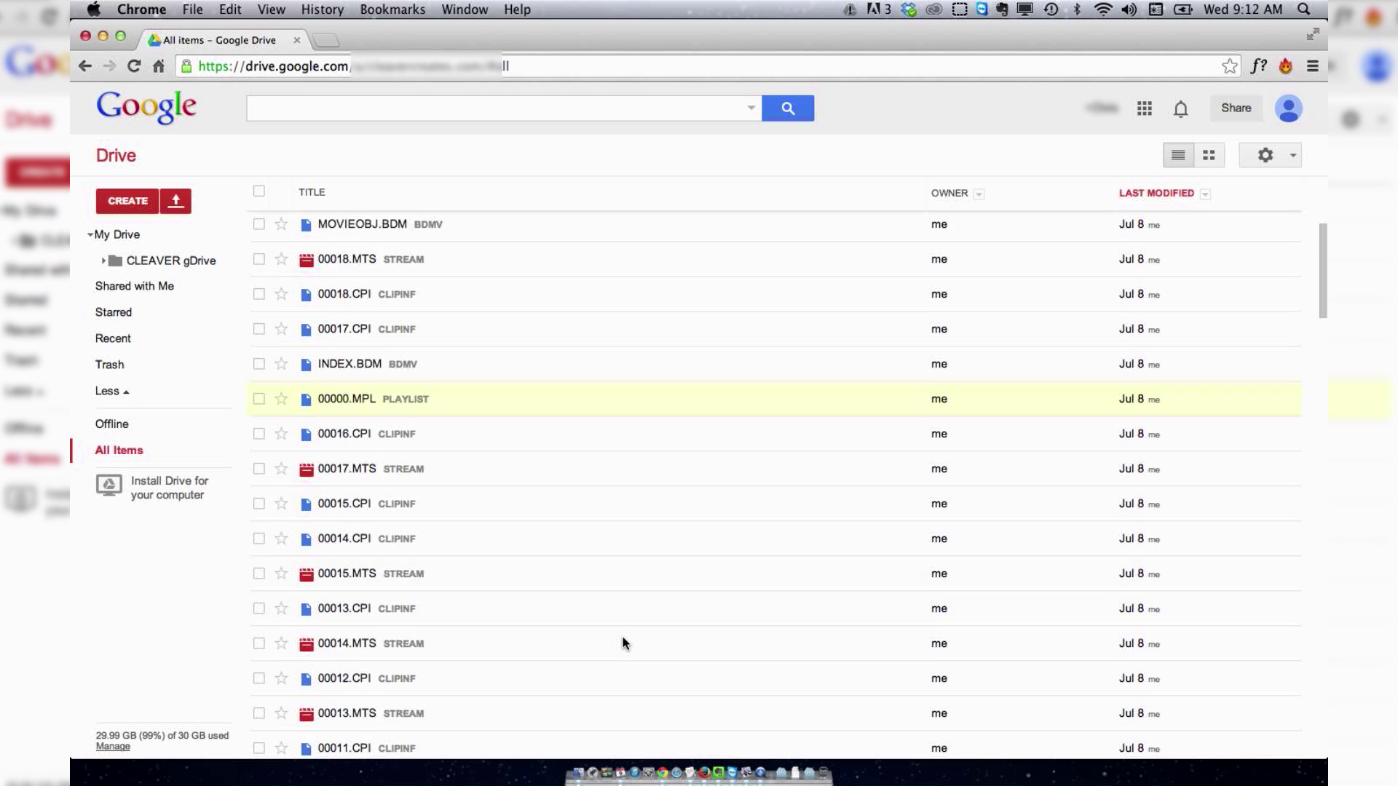
scroll(623, 642, "down", 5)
scroll(623, 642, "down", 5)
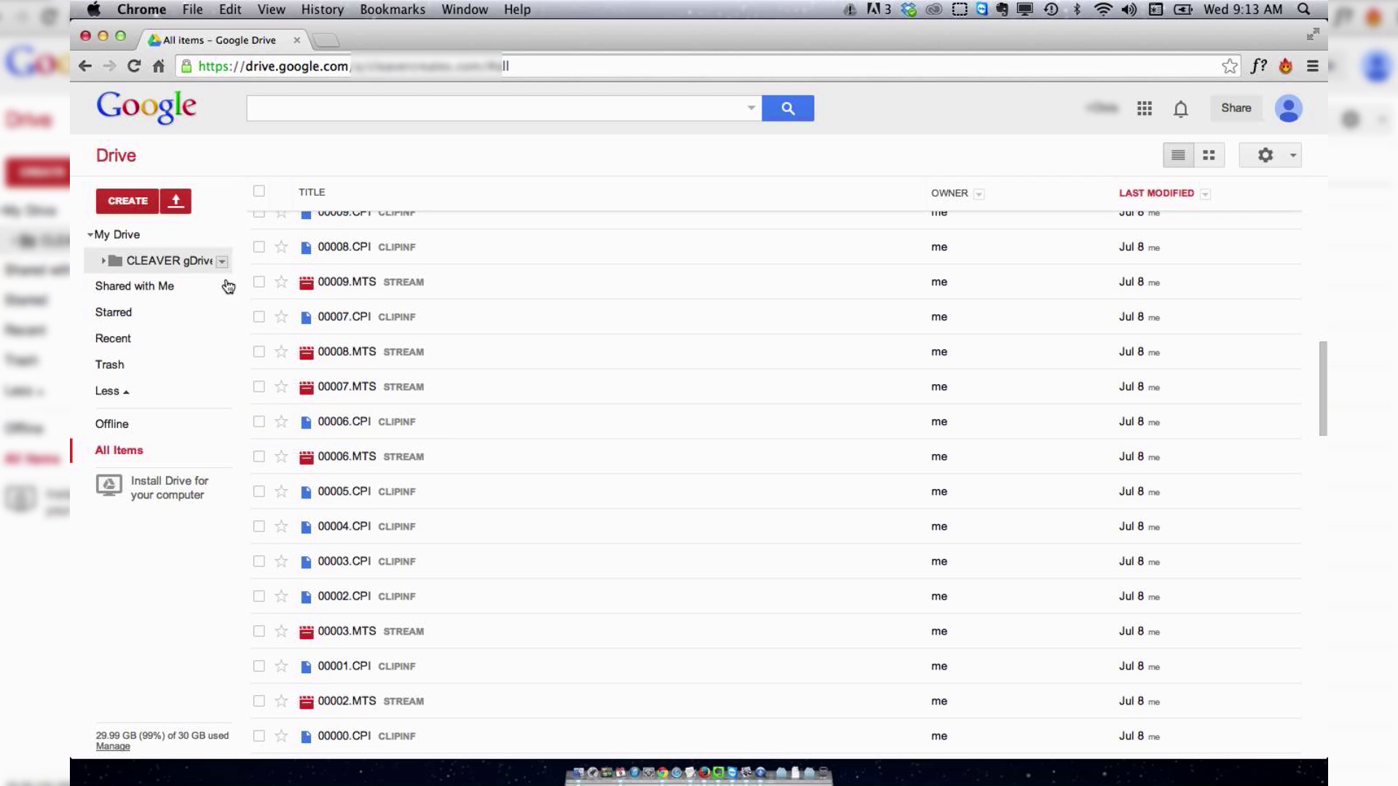
left_click(260, 315)
left_click(259, 352)
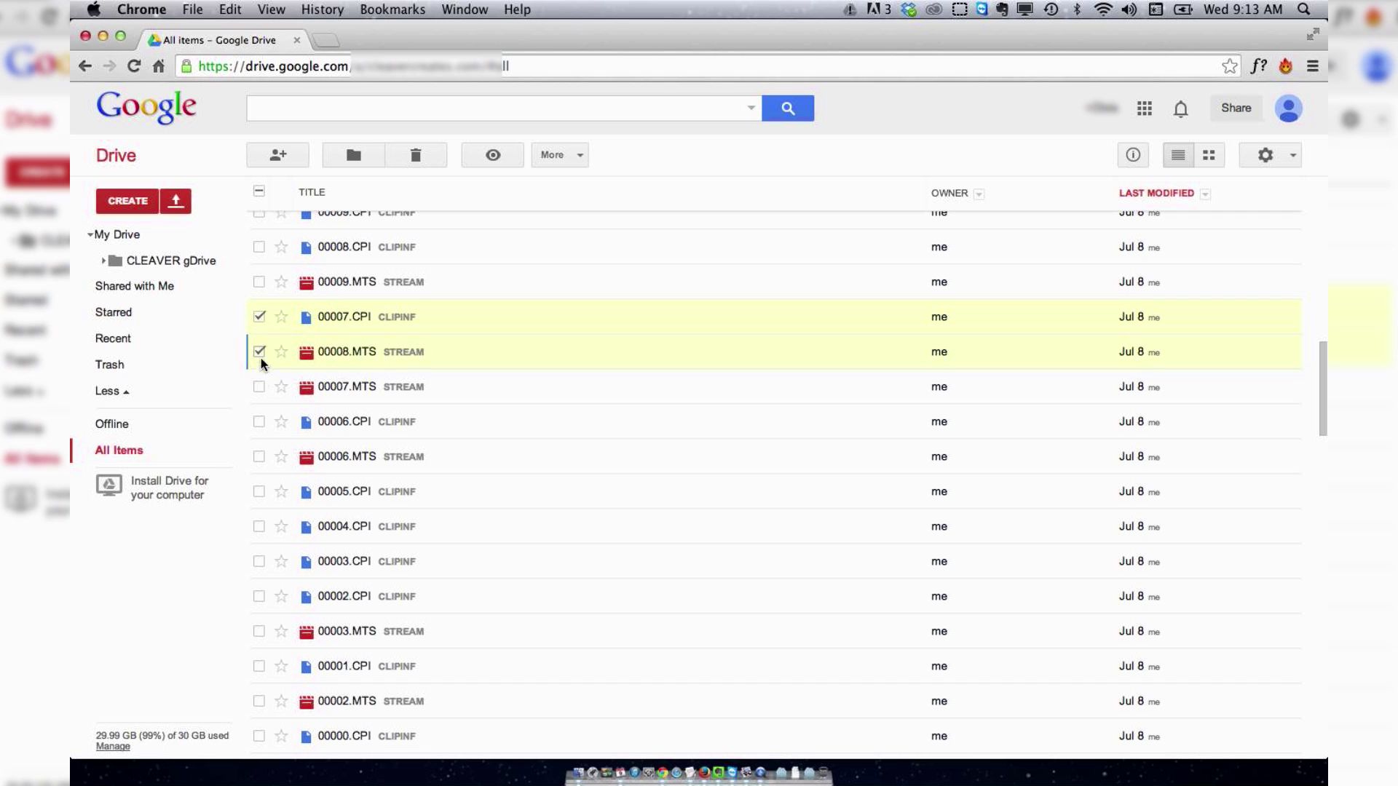
left_click(260, 386)
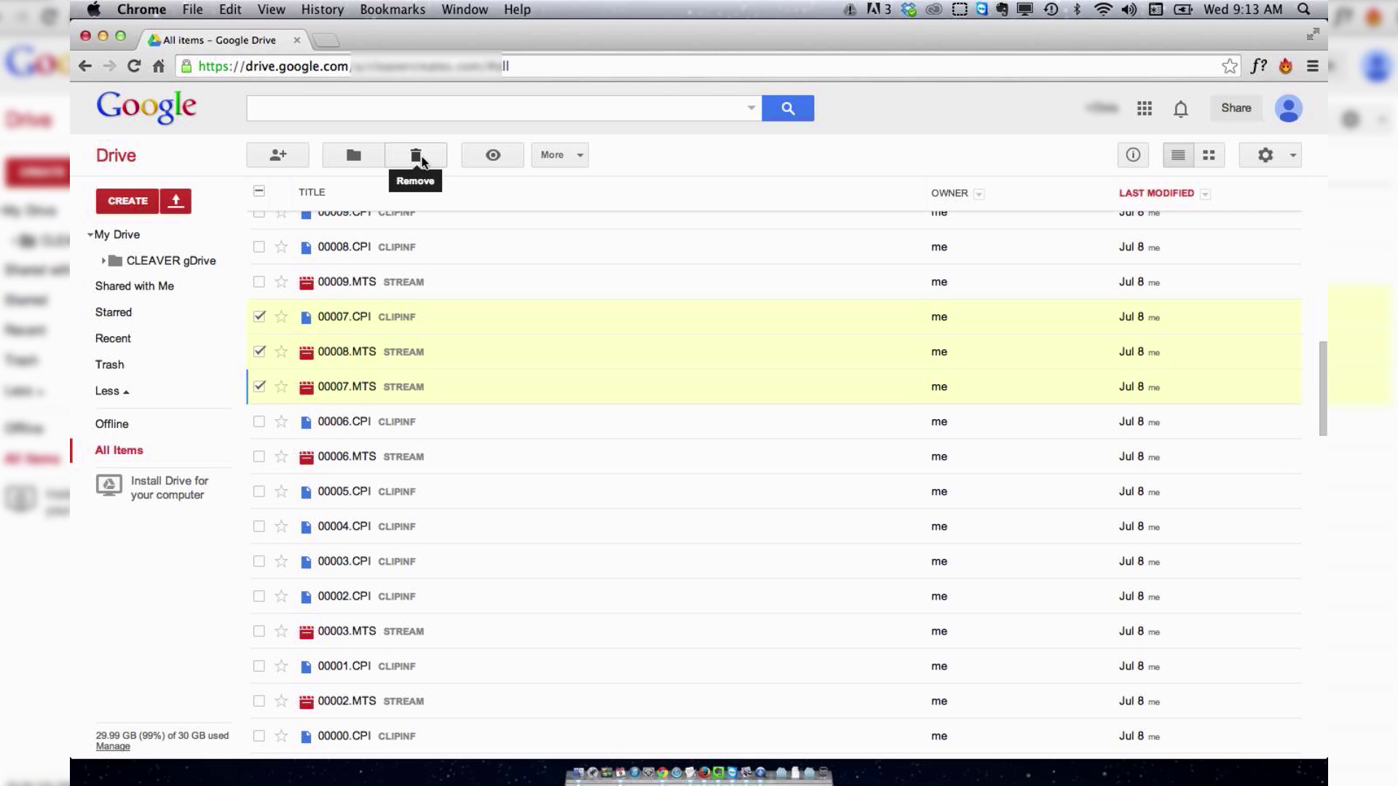
left_click(262, 390)
left_click(261, 353)
left_click(259, 316)
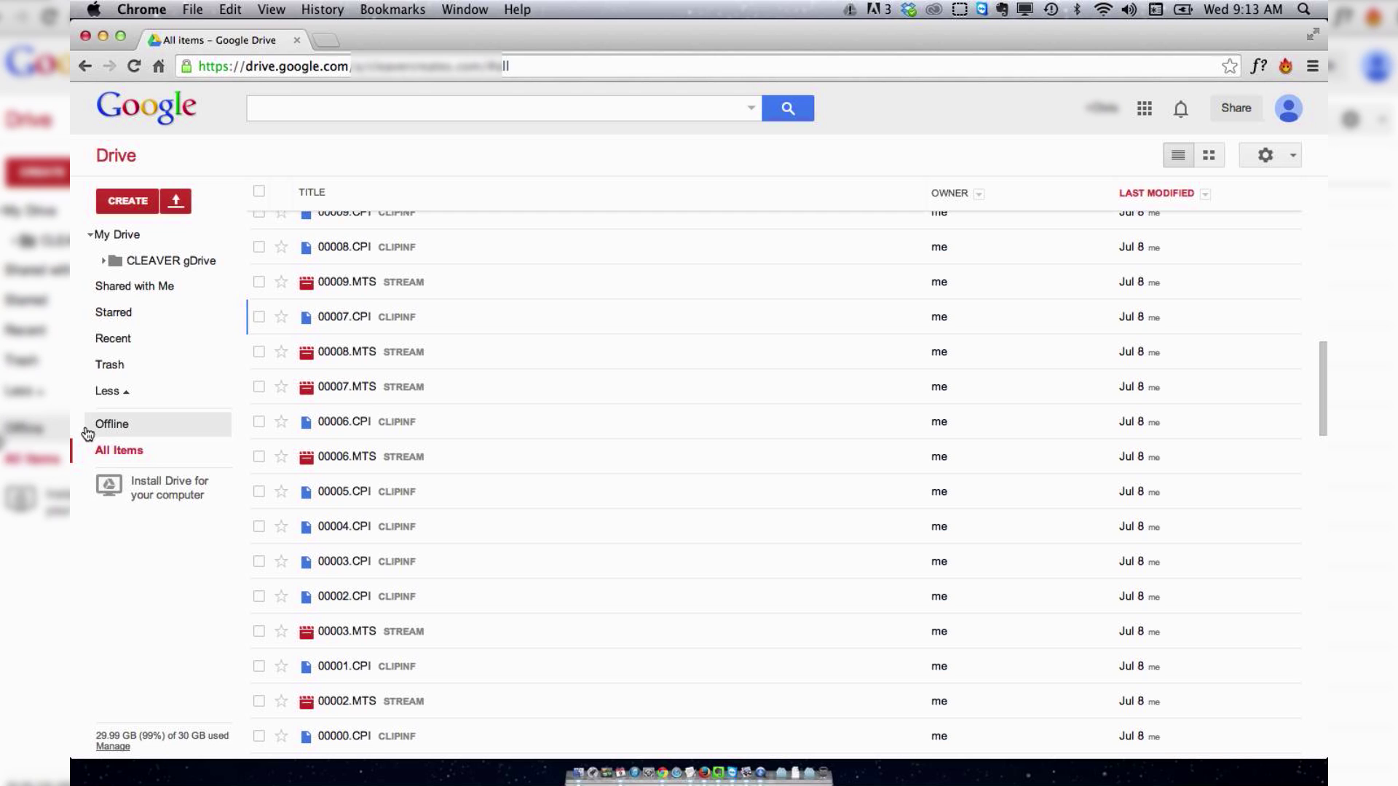
Open Trash, select all 50 Machu Picchu items, and request Delete forever.
left_click(136, 373)
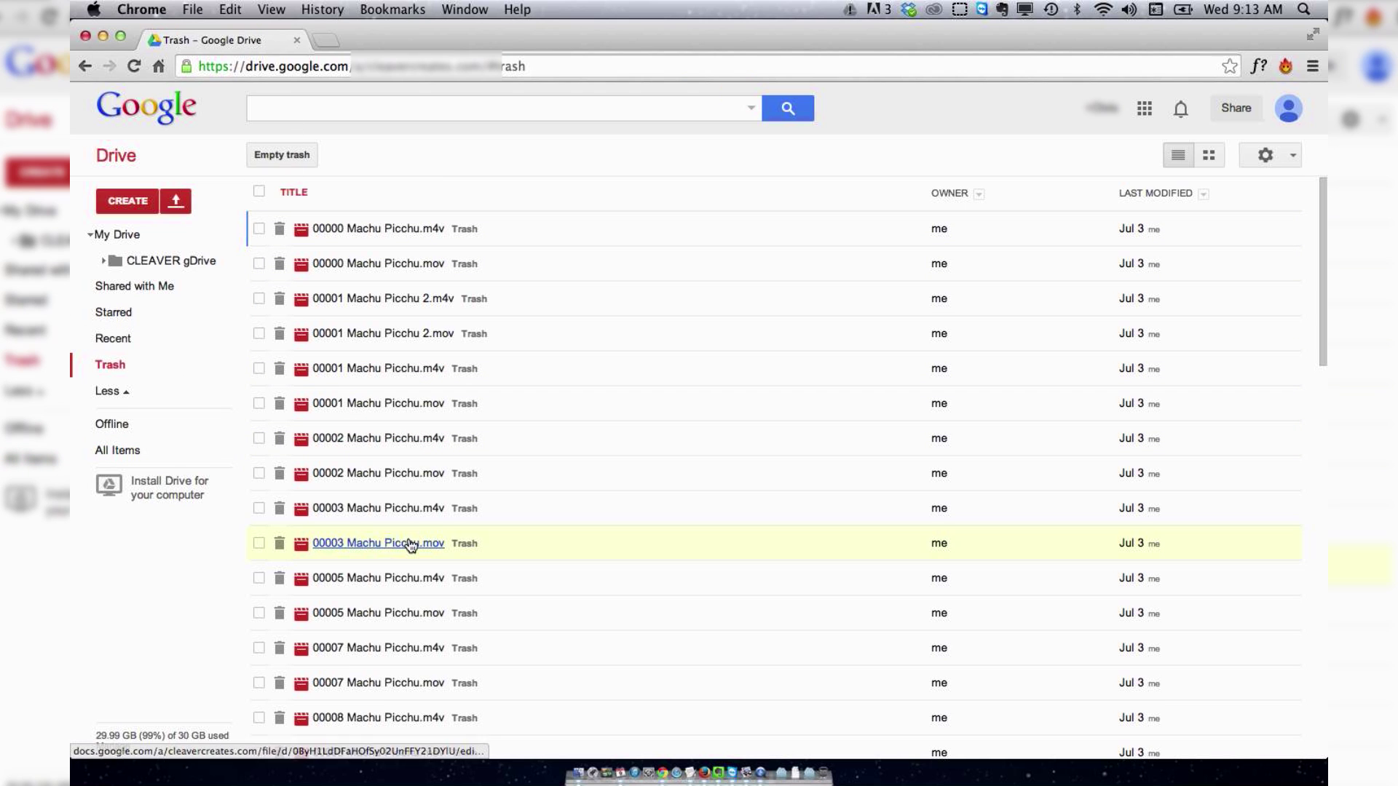
left_click(259, 192)
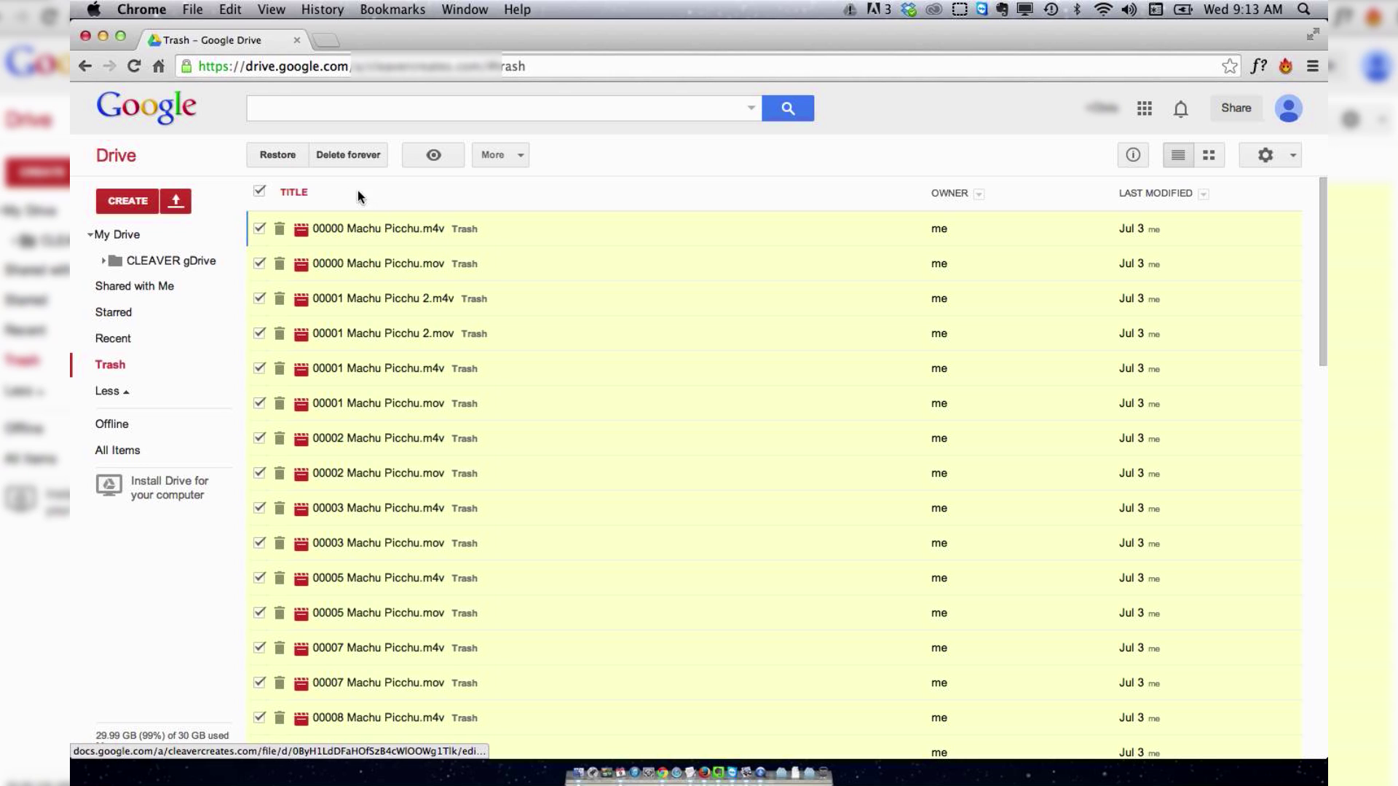
left_click(345, 158)
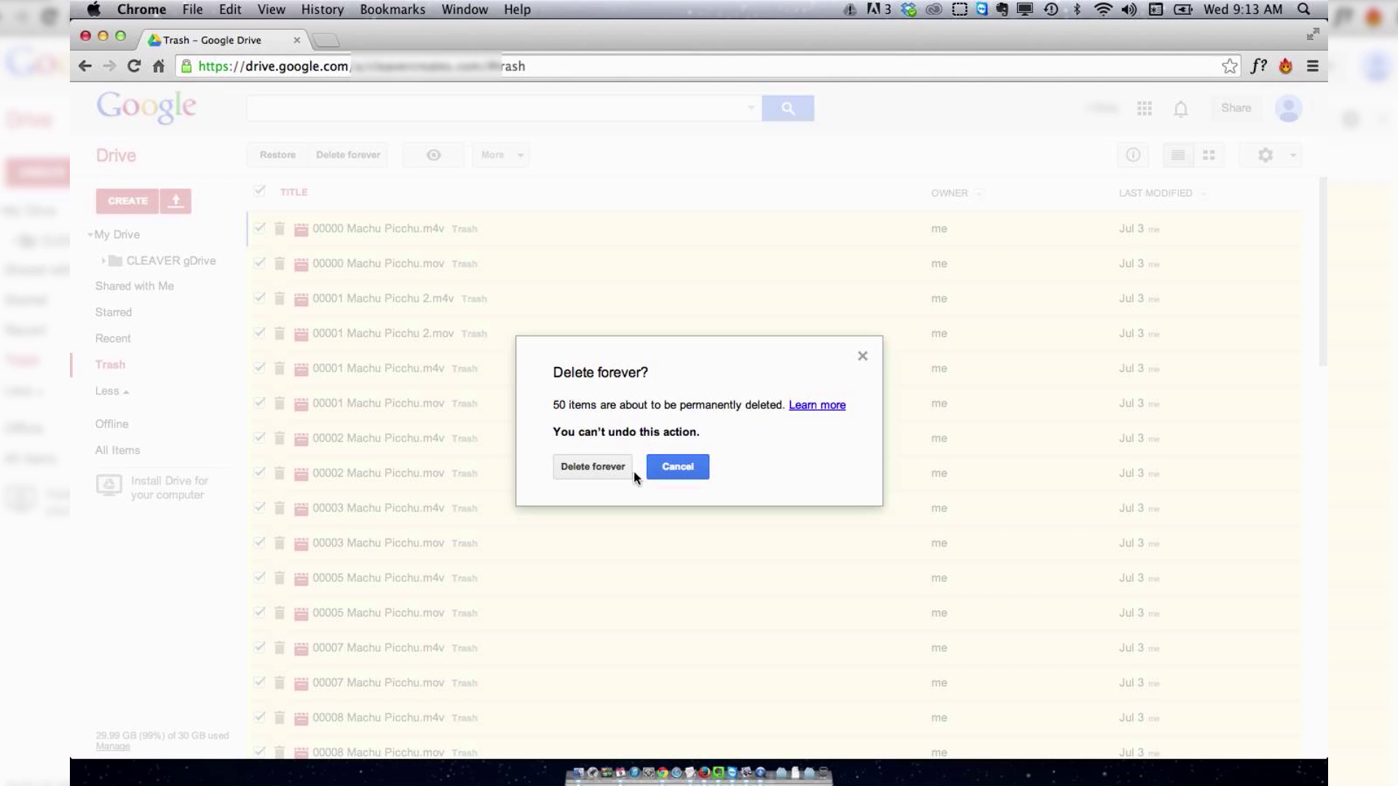
left_click(666, 467)
scroll(457, 530, "down", 8)
scroll(458, 530, "down", 5)
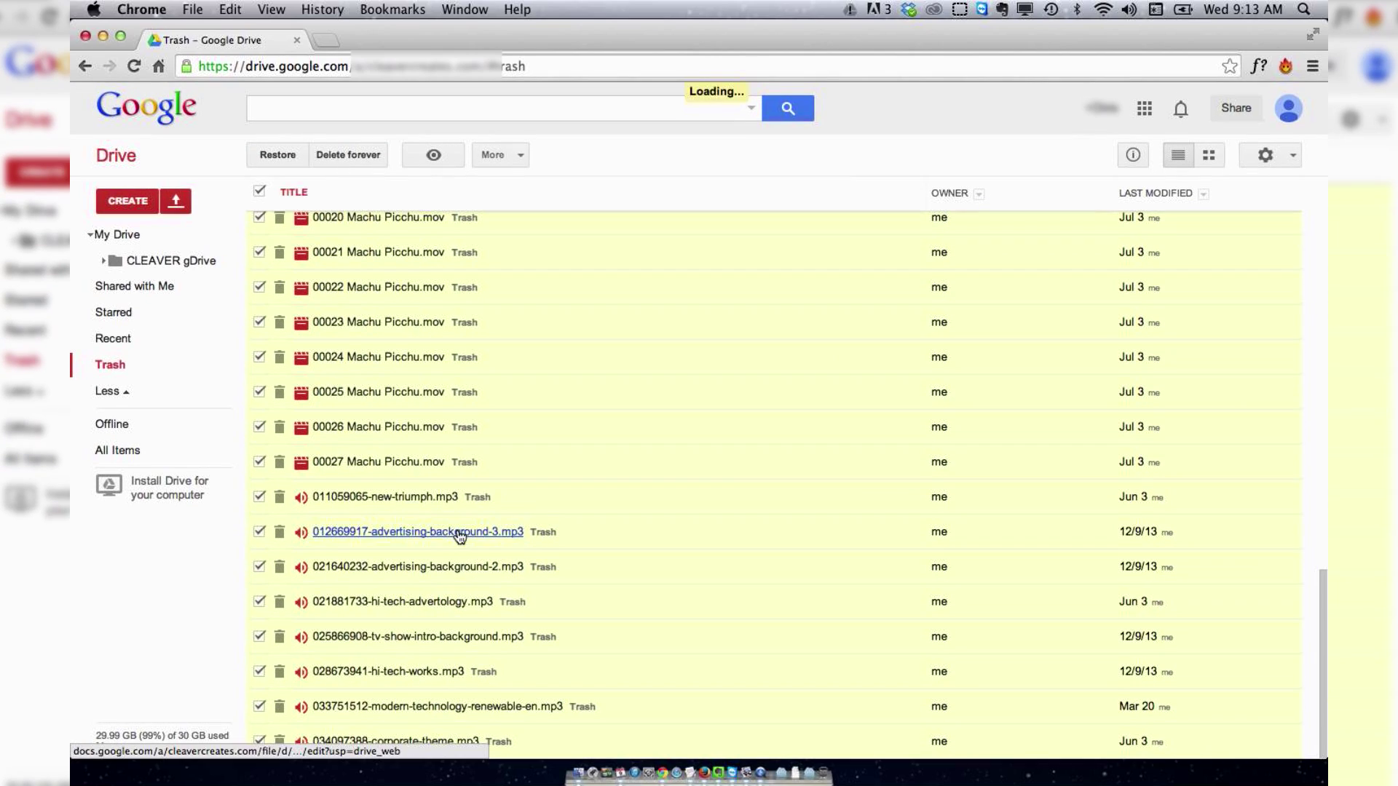
scroll(565, 562, "down", 15)
scroll(566, 564, "up", 2)
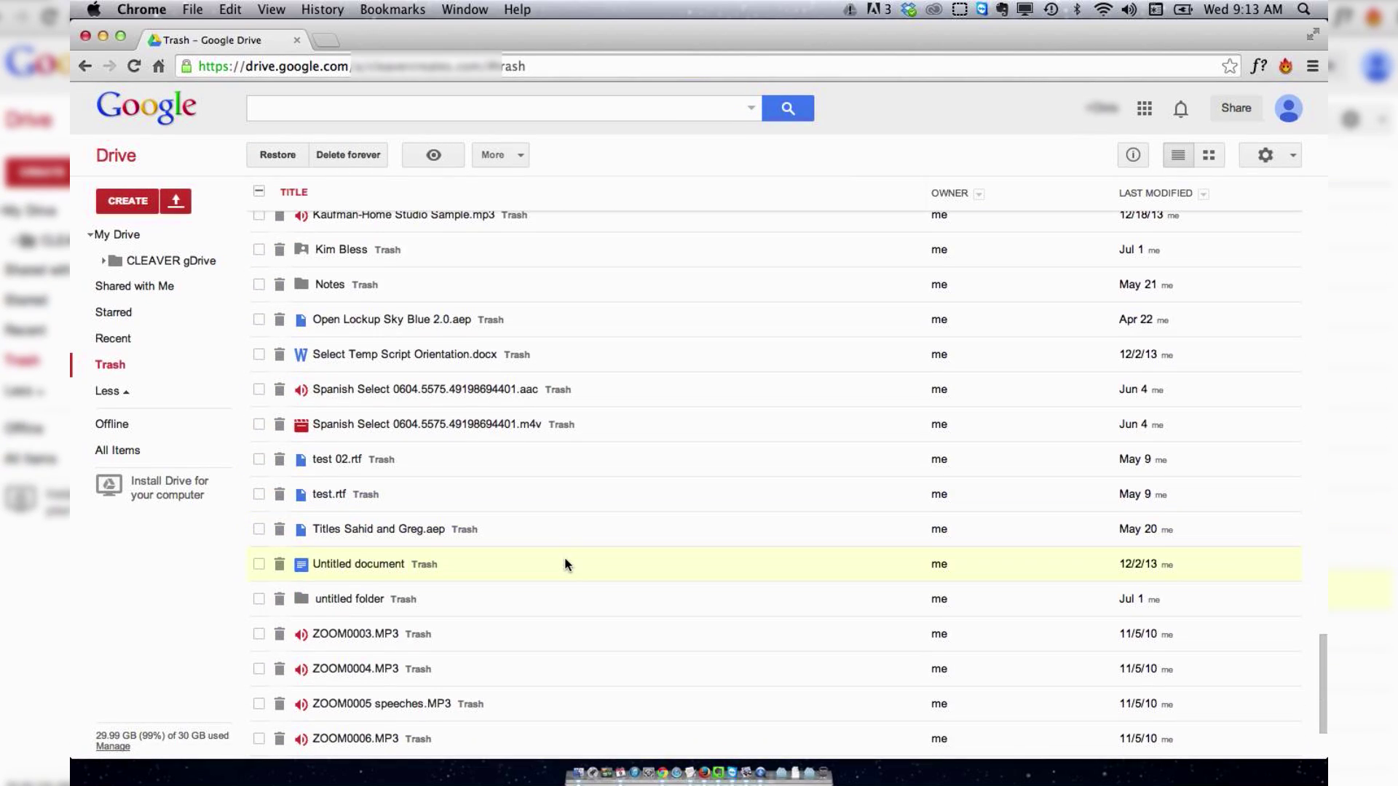
scroll(566, 564, "up", 5)
scroll(566, 564, "up", 4)
scroll(567, 564, "up", 10)
scroll(566, 564, "up", 2)
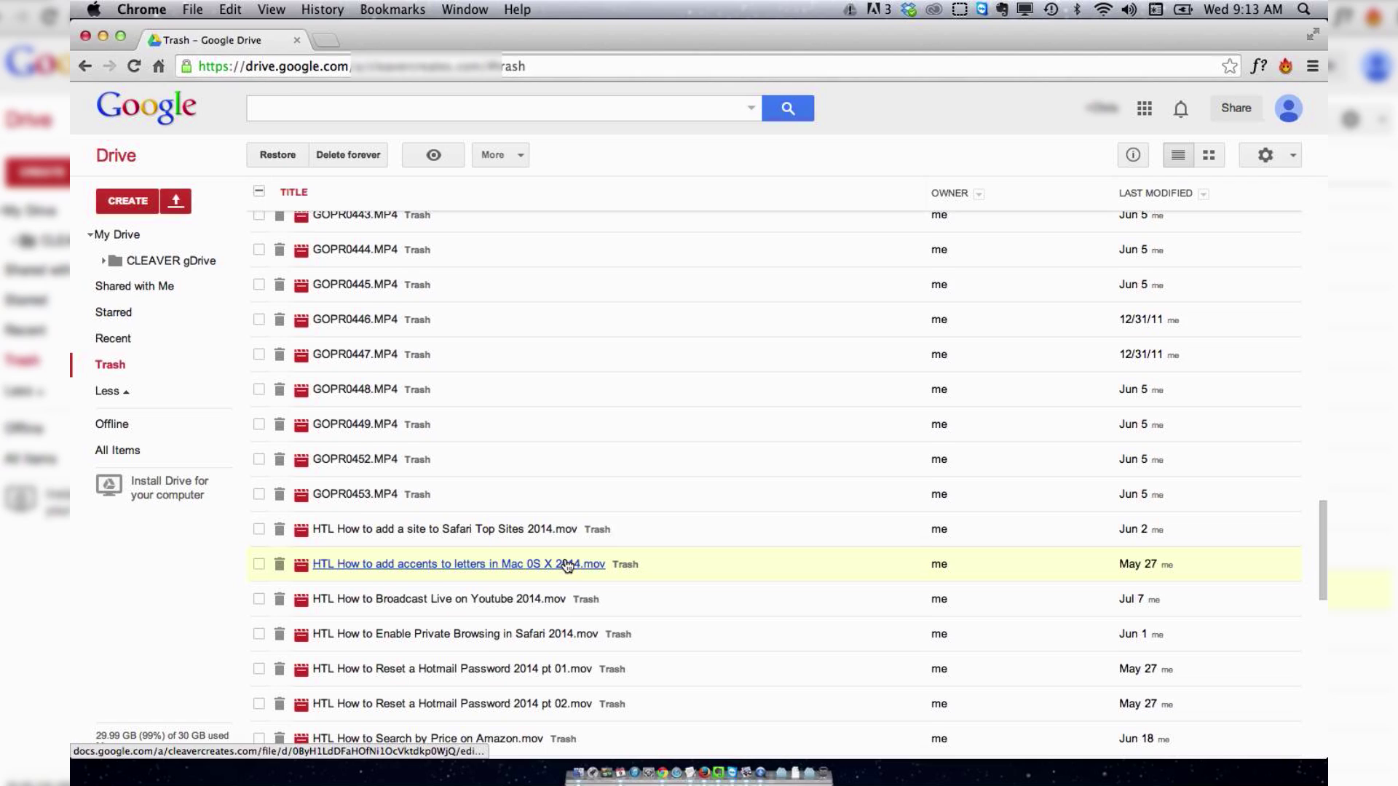
scroll(565, 560, "up", 6)
scroll(564, 556, "up", 3)
scroll(565, 557, "down", 20)
scroll(371, 498, "up", 2)
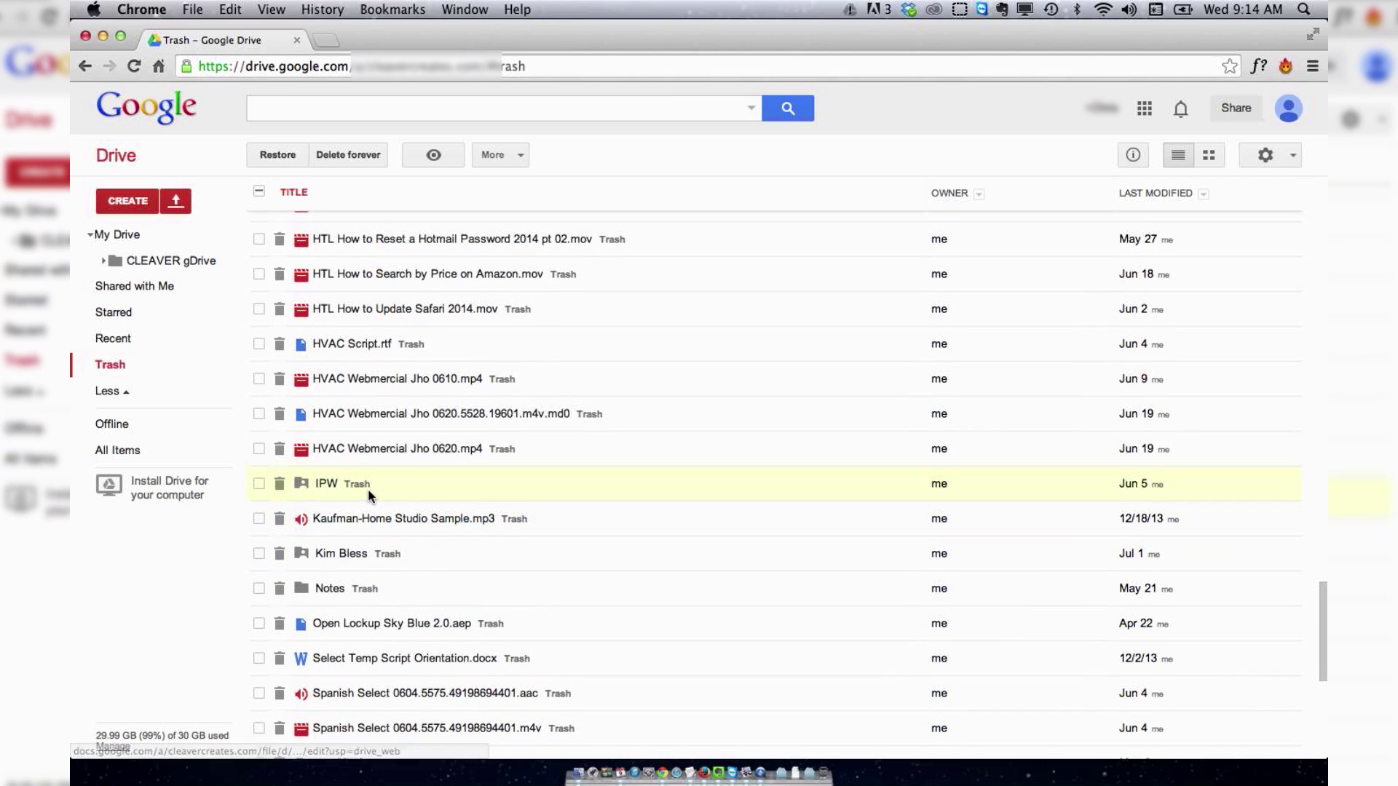
scroll(371, 498, "up", 2)
scroll(372, 498, "up", 2)
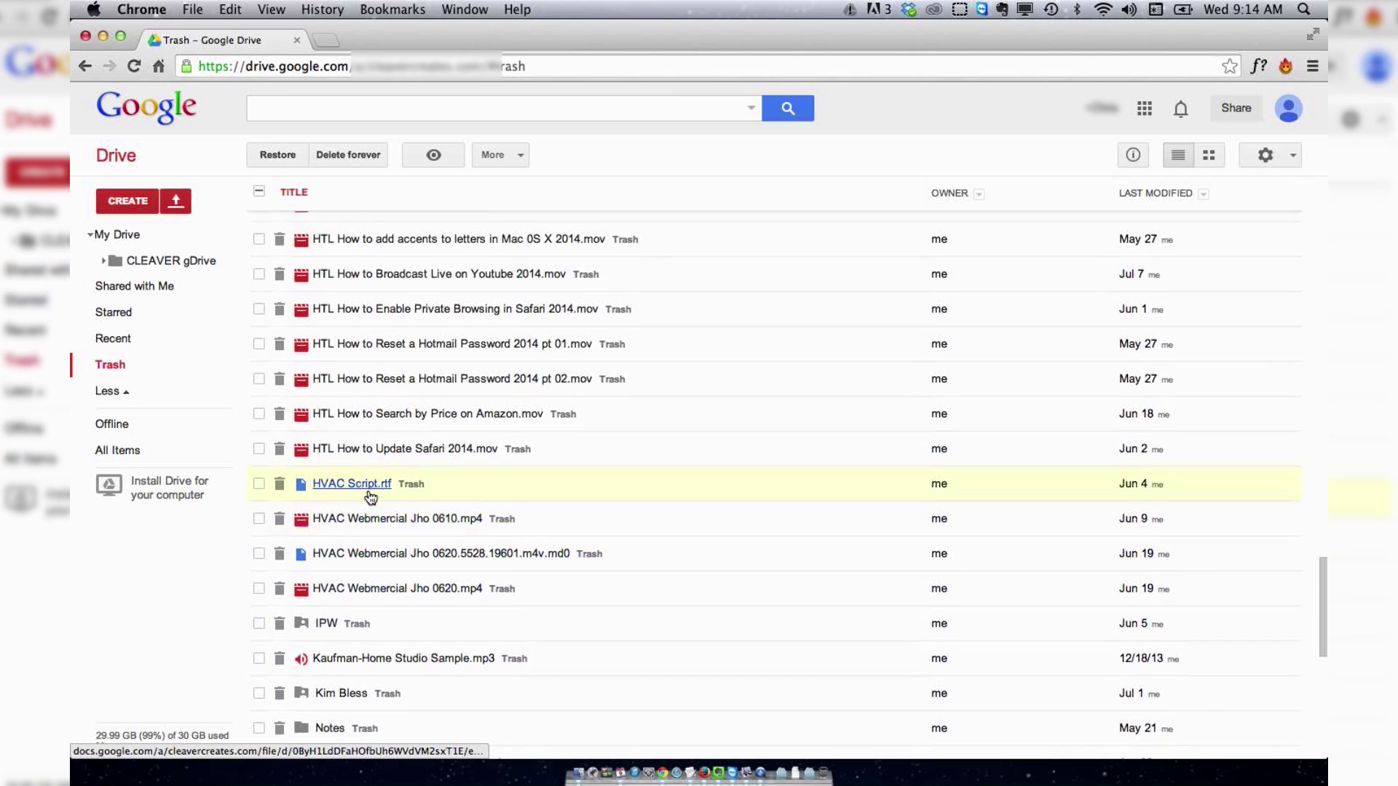
scroll(371, 498, "up", 5)
scroll(371, 498, "up", 2)
scroll(370, 494, "up", 15)
scroll(370, 495, "down", 7)
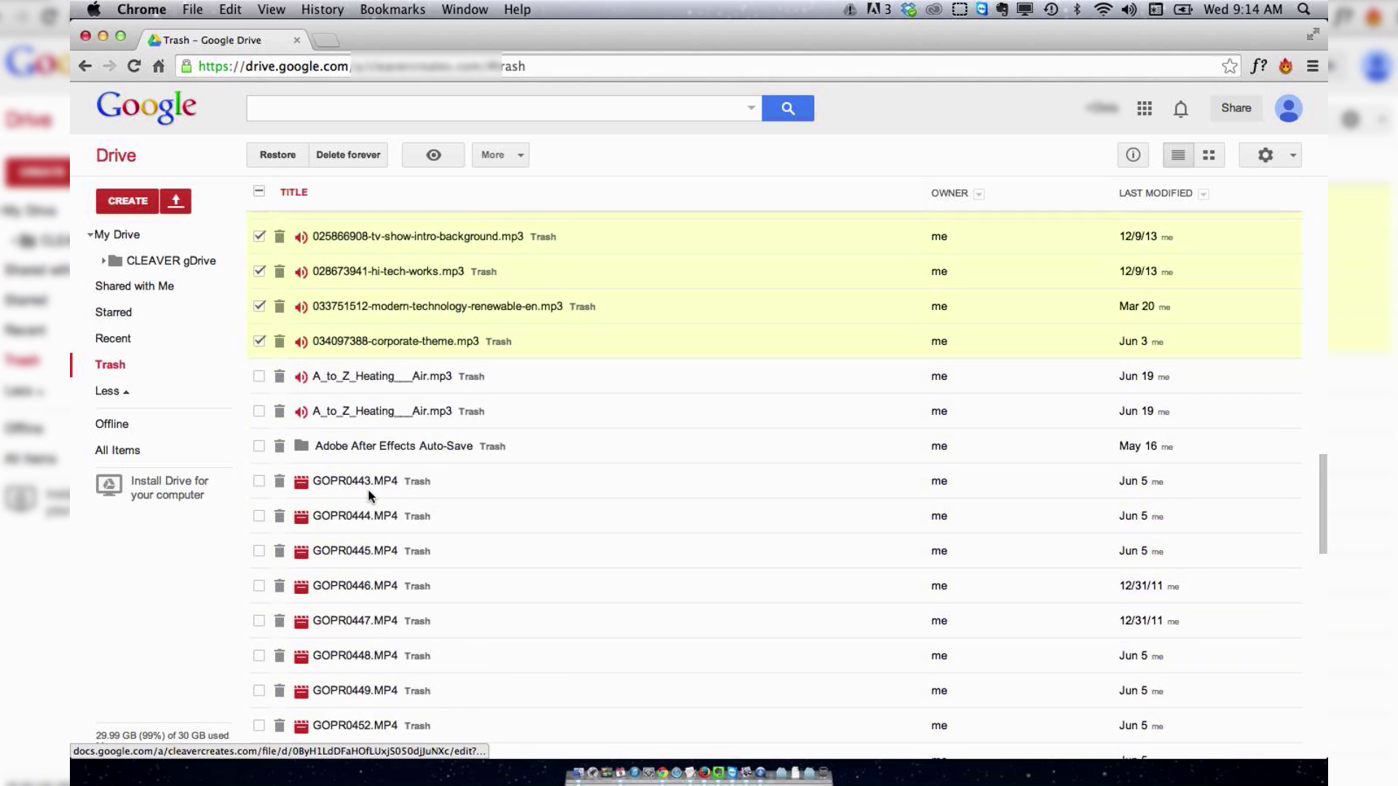
scroll(371, 495, "down", 4)
scroll(372, 497, "up", 2)
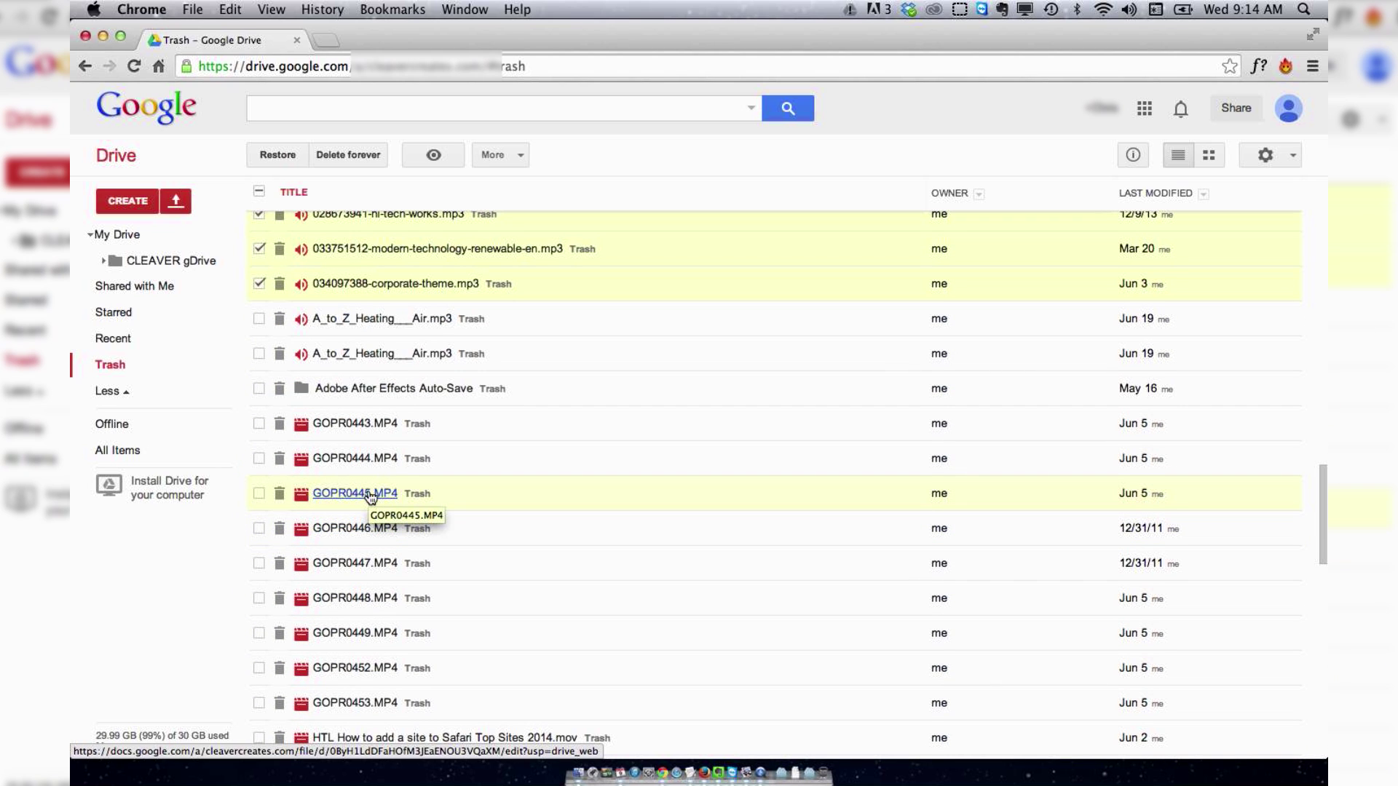
scroll(370, 495, "up", 7)
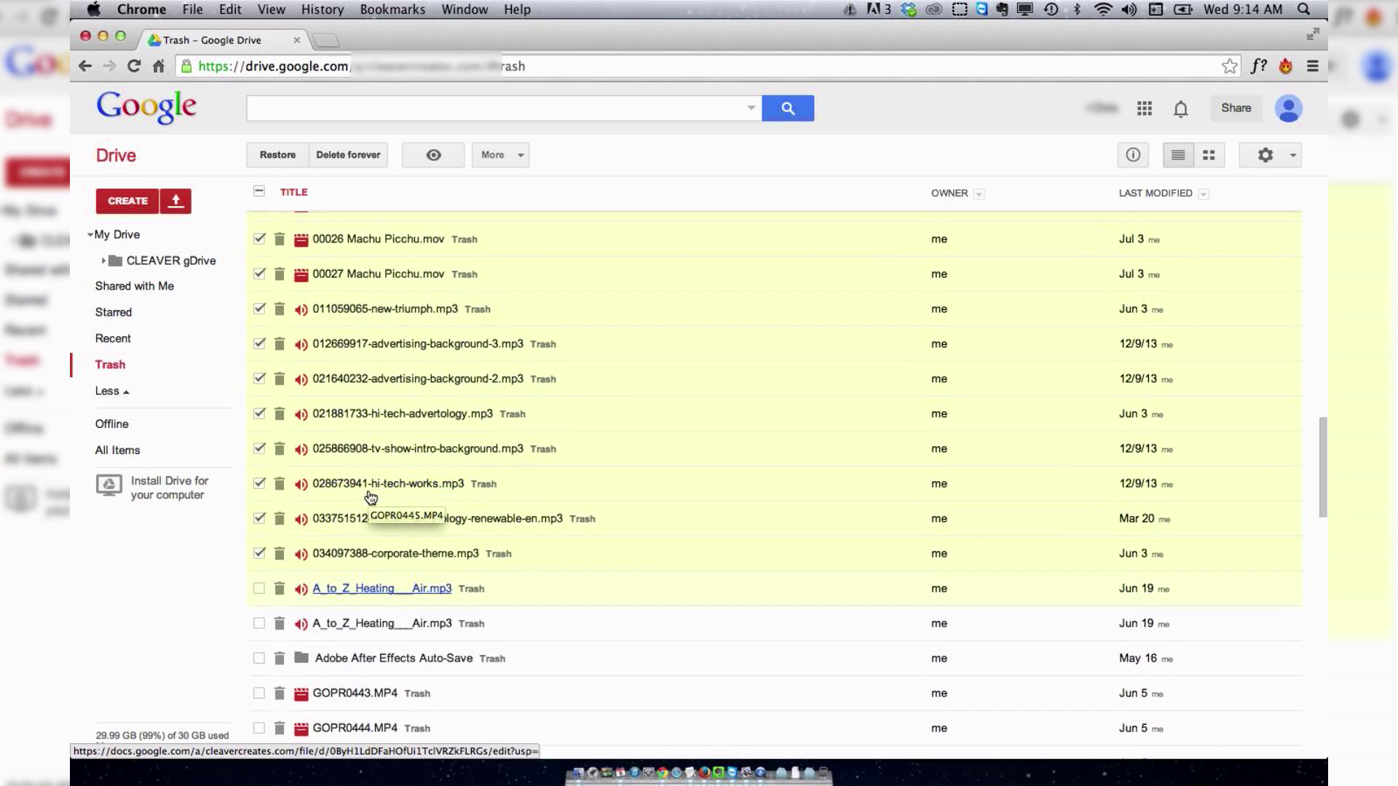
scroll(370, 495, "up", 3)
scroll(370, 495, "up", 6)
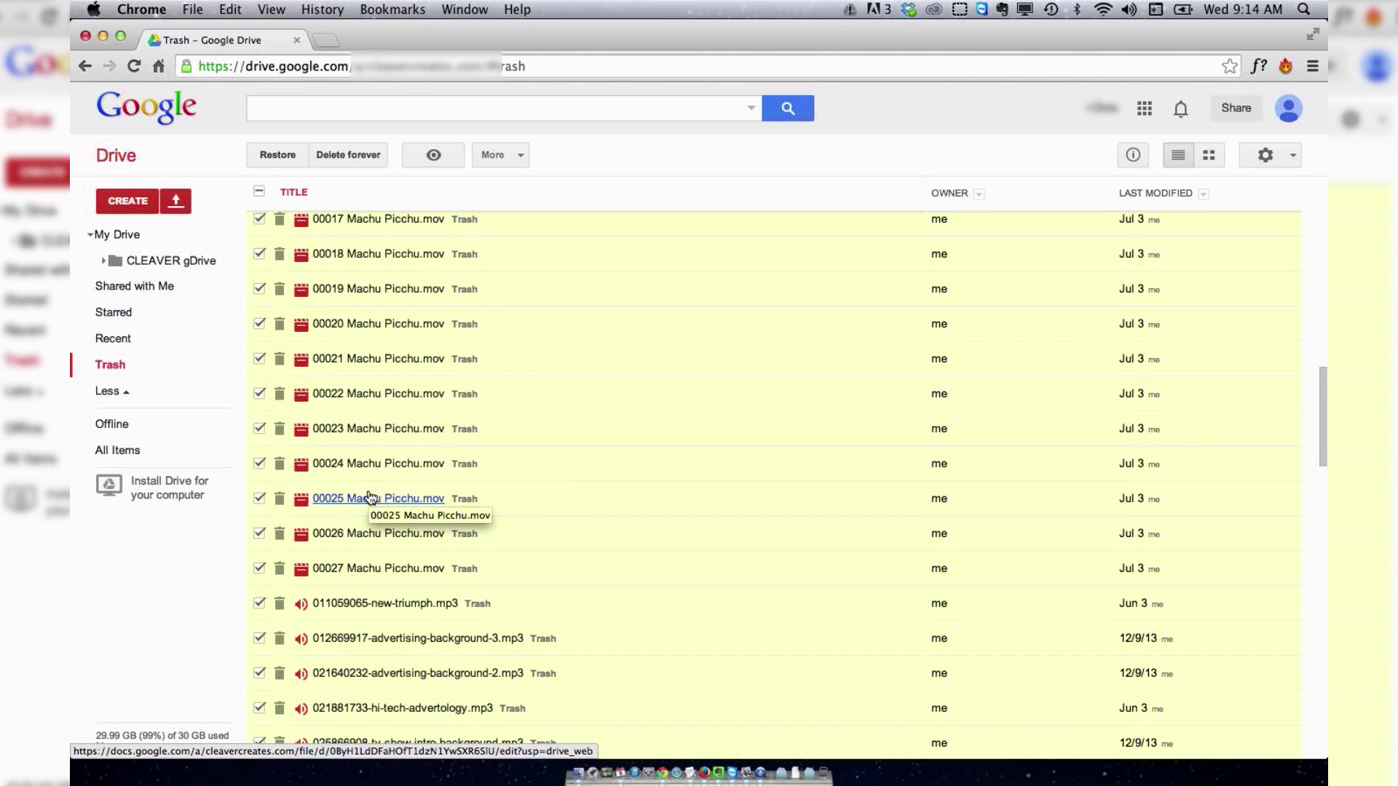
scroll(370, 496, "up", 4)
scroll(371, 497, "up", 4)
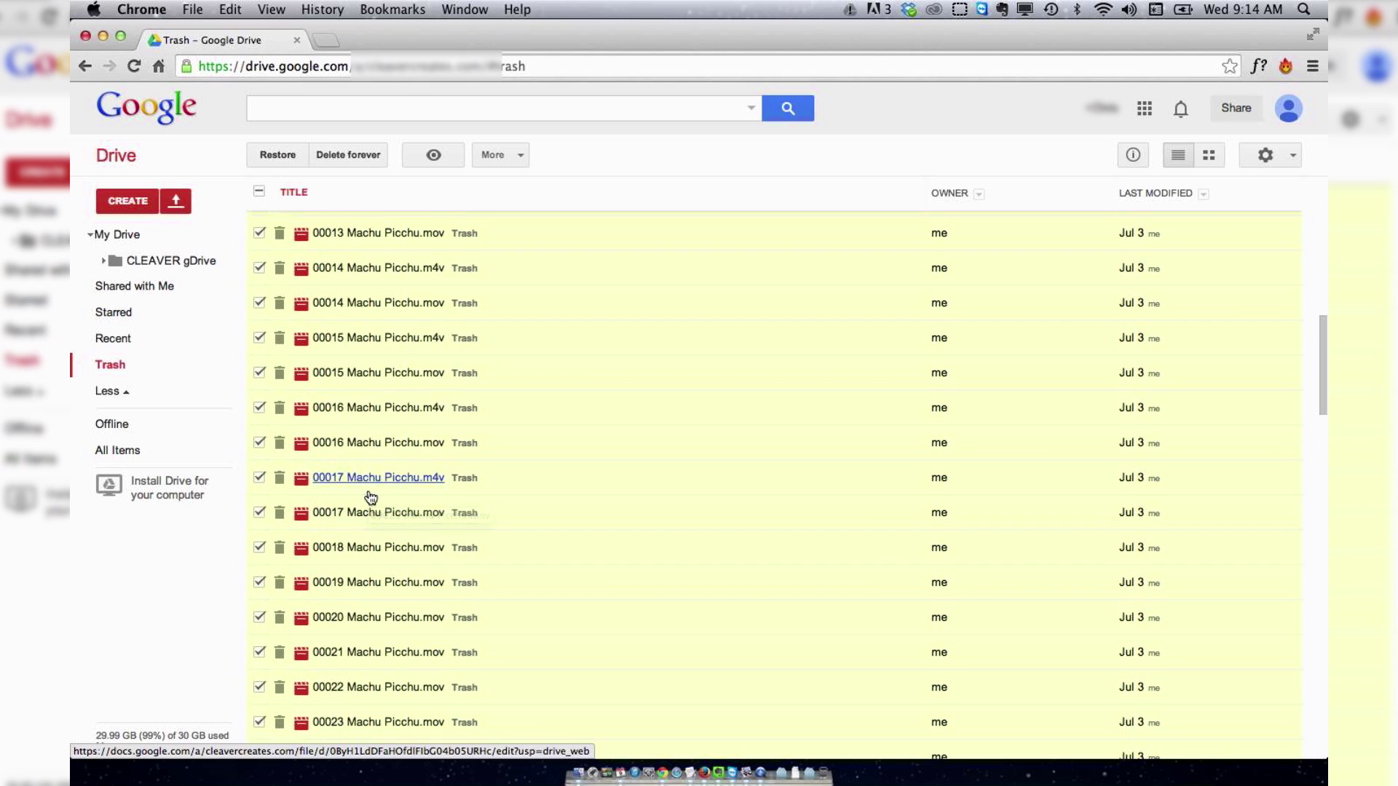
scroll(369, 497, "up", 13)
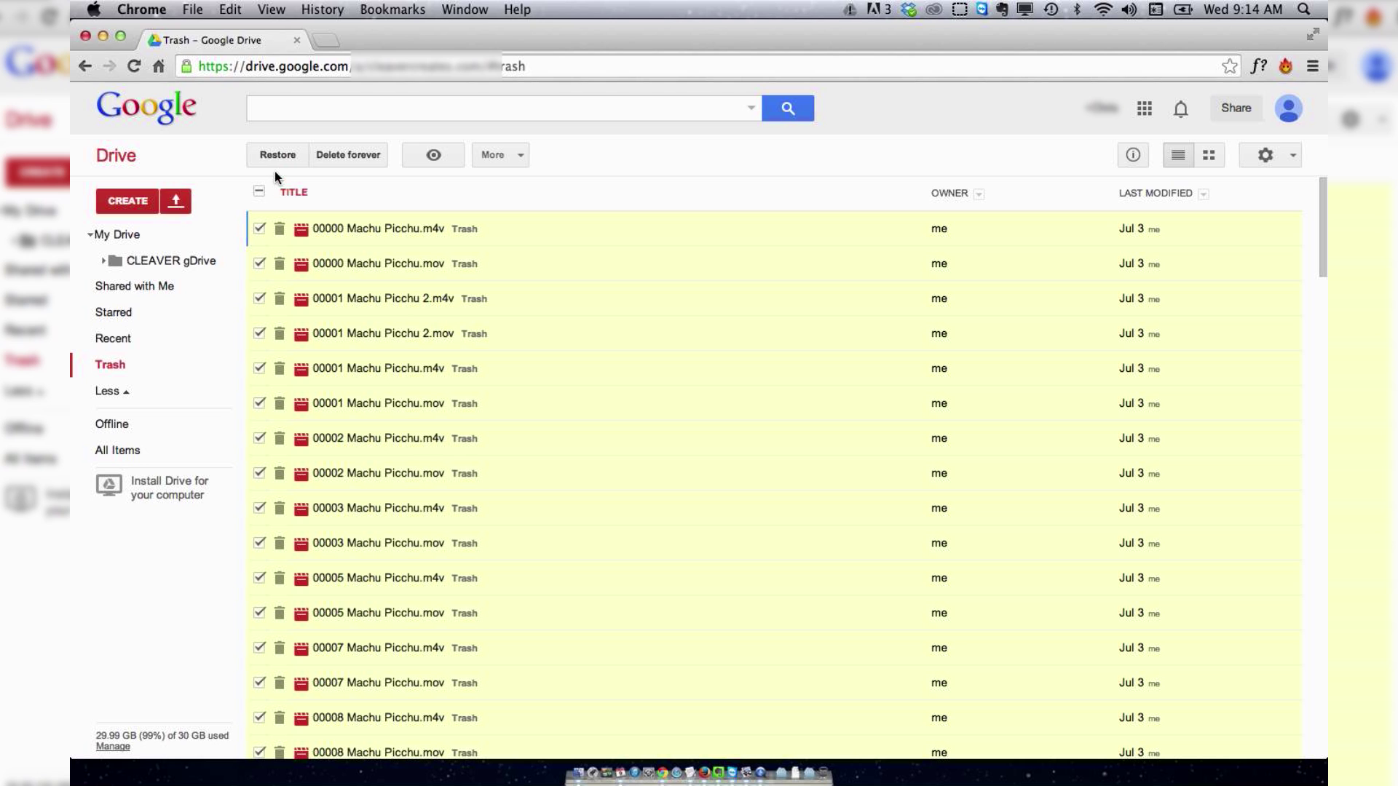
Permanently delete the 50 selected trash items, then select and delete the remaining 45.
left_click(352, 156)
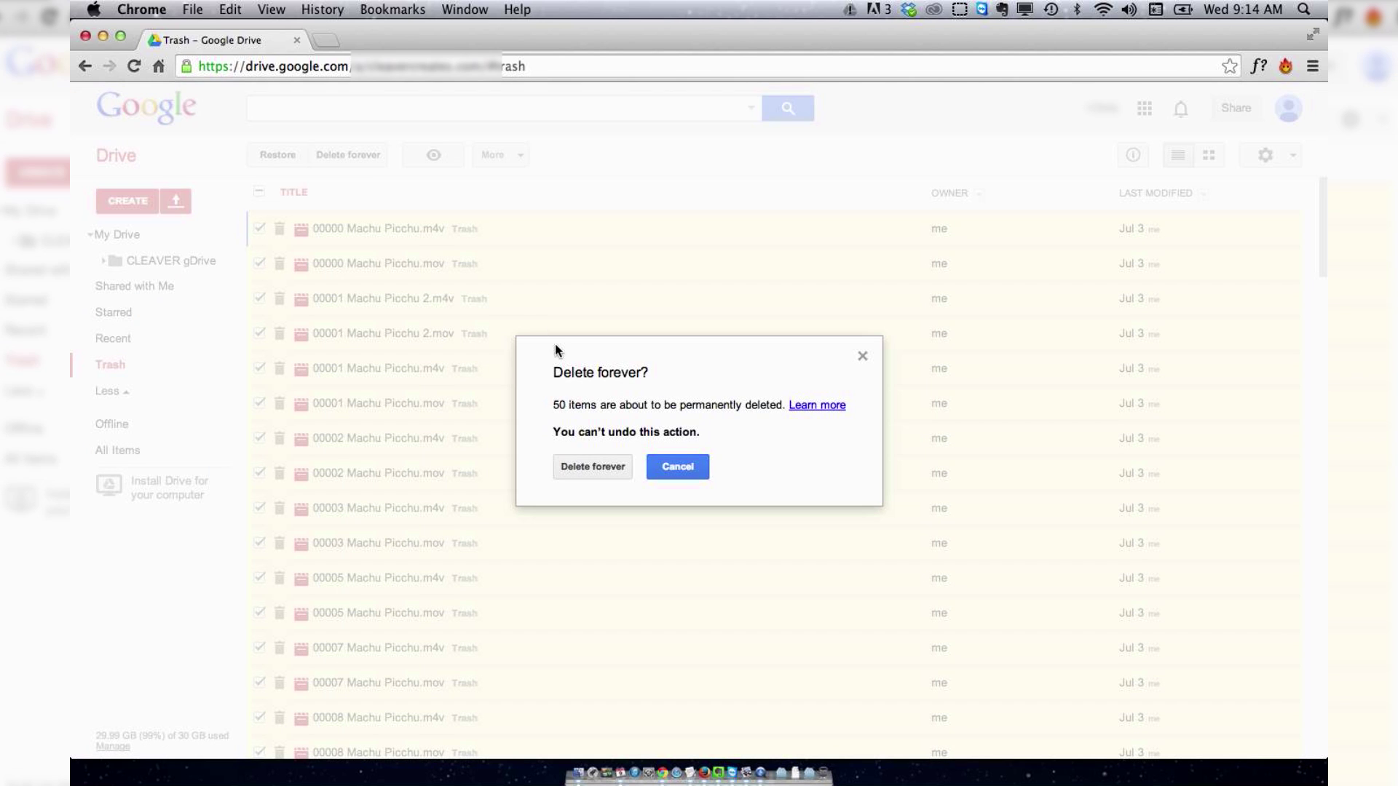
left_click(600, 474)
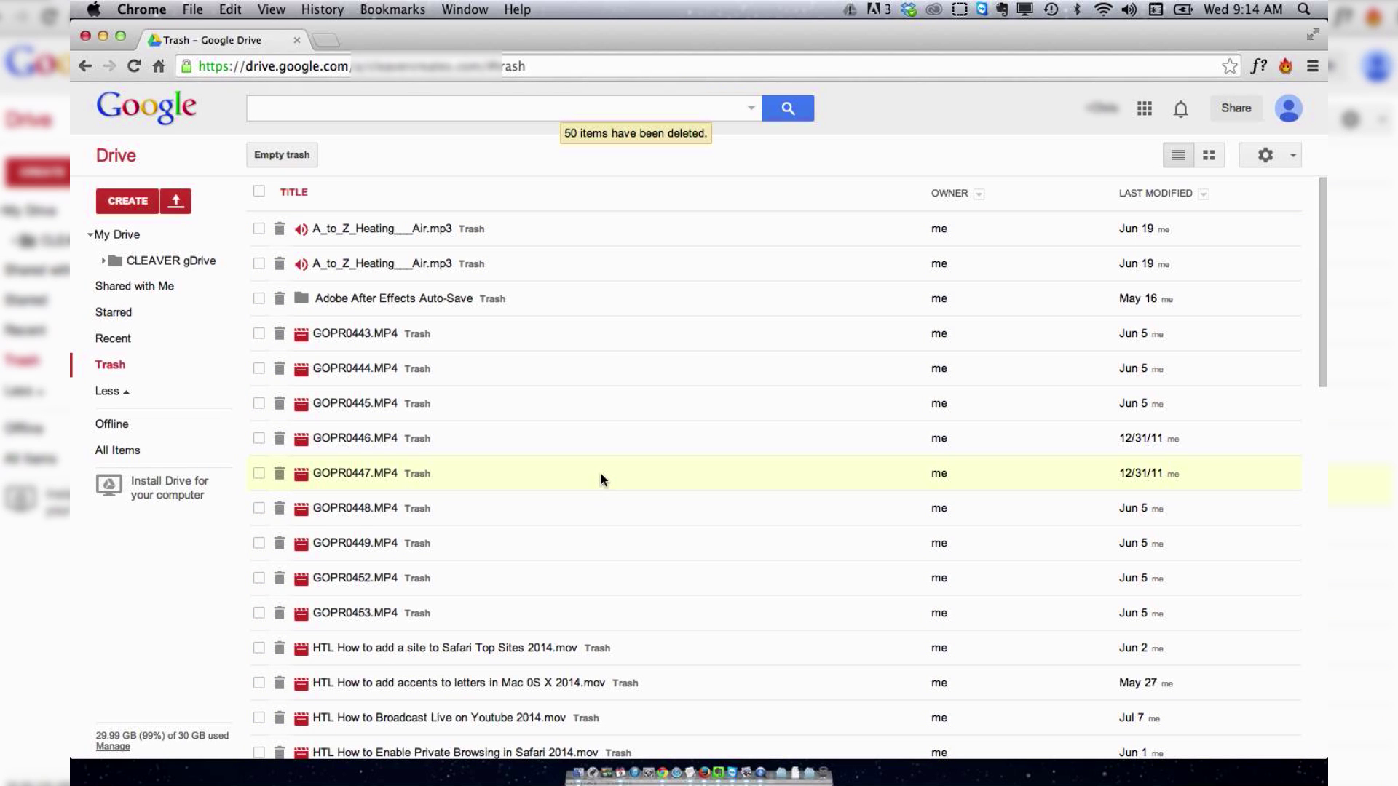
left_click(259, 194)
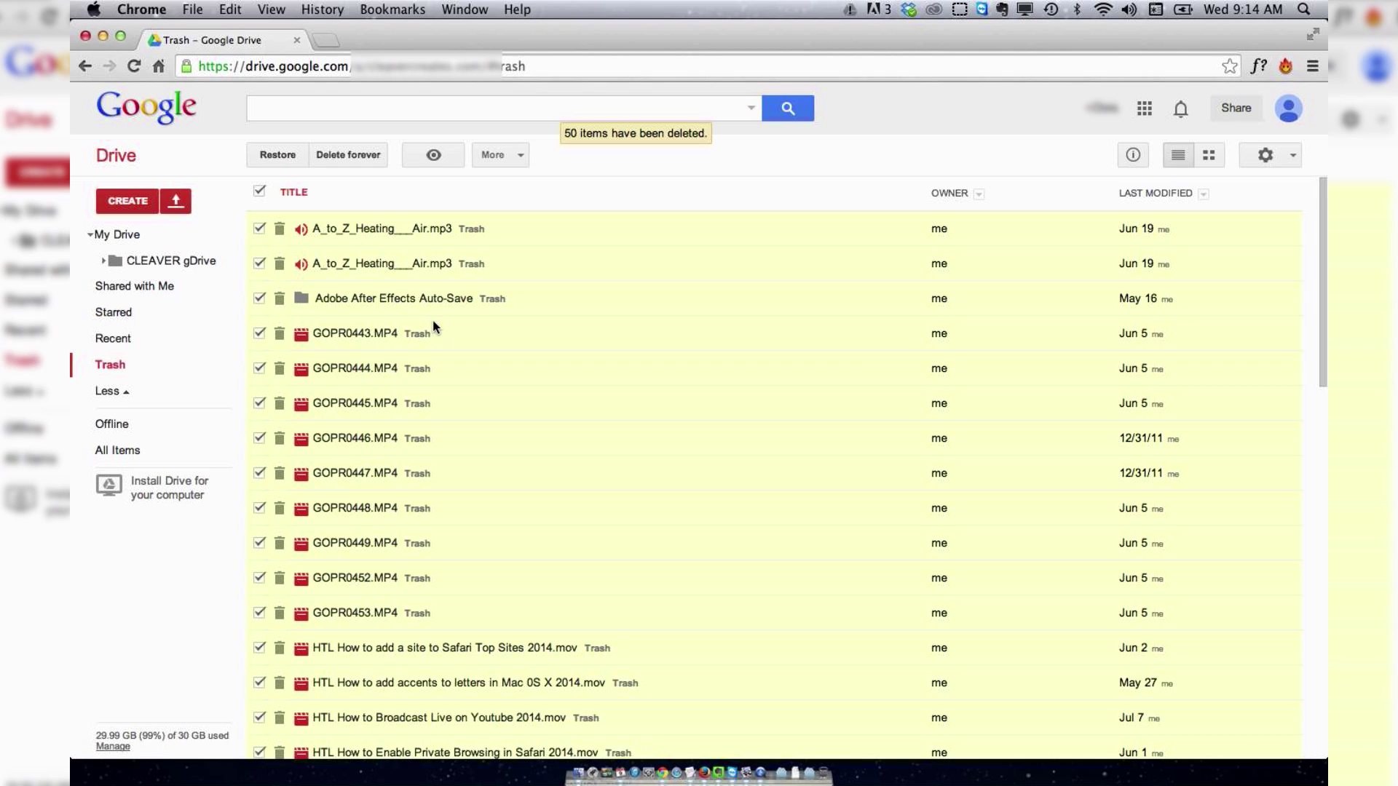
scroll(432, 320, "down", 8)
scroll(435, 327, "down", 2)
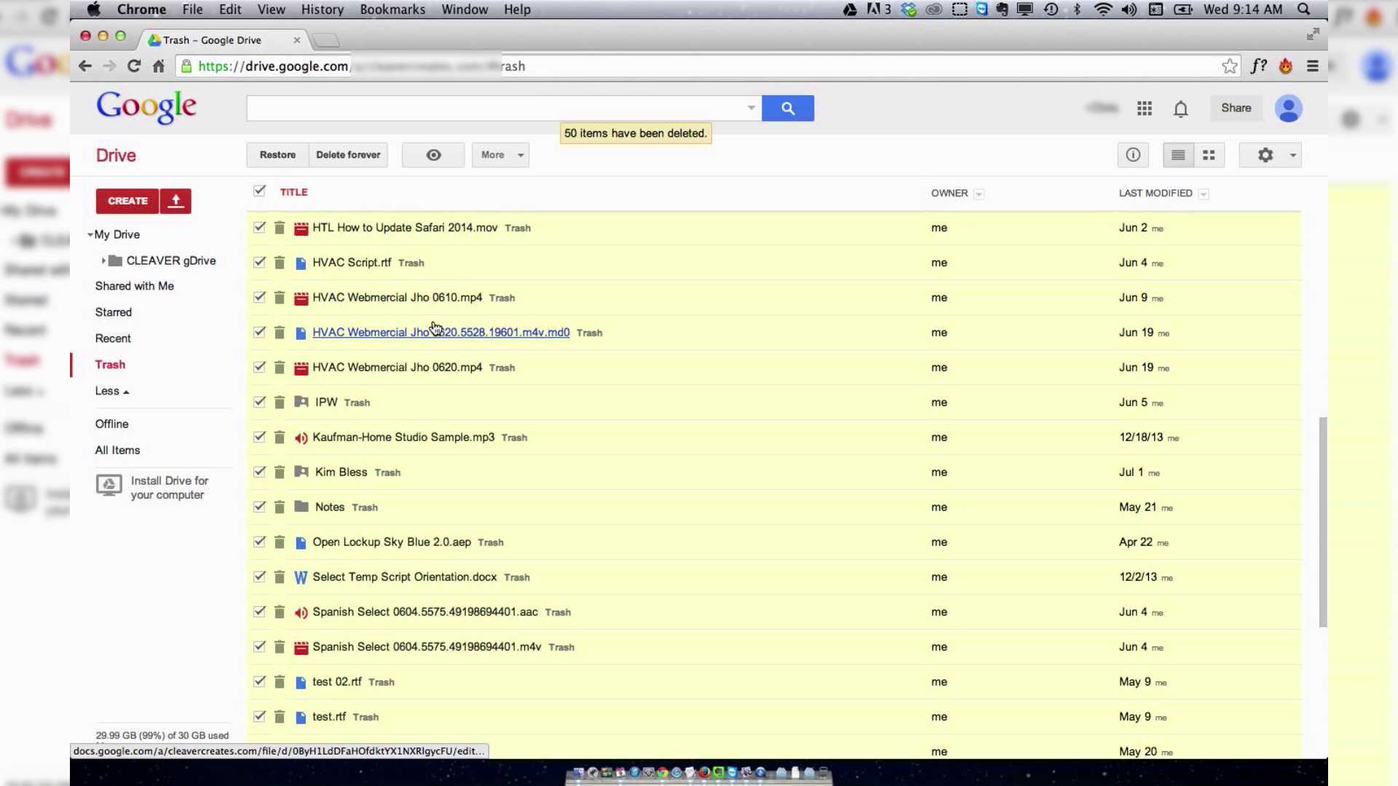
scroll(435, 327, "down", 5)
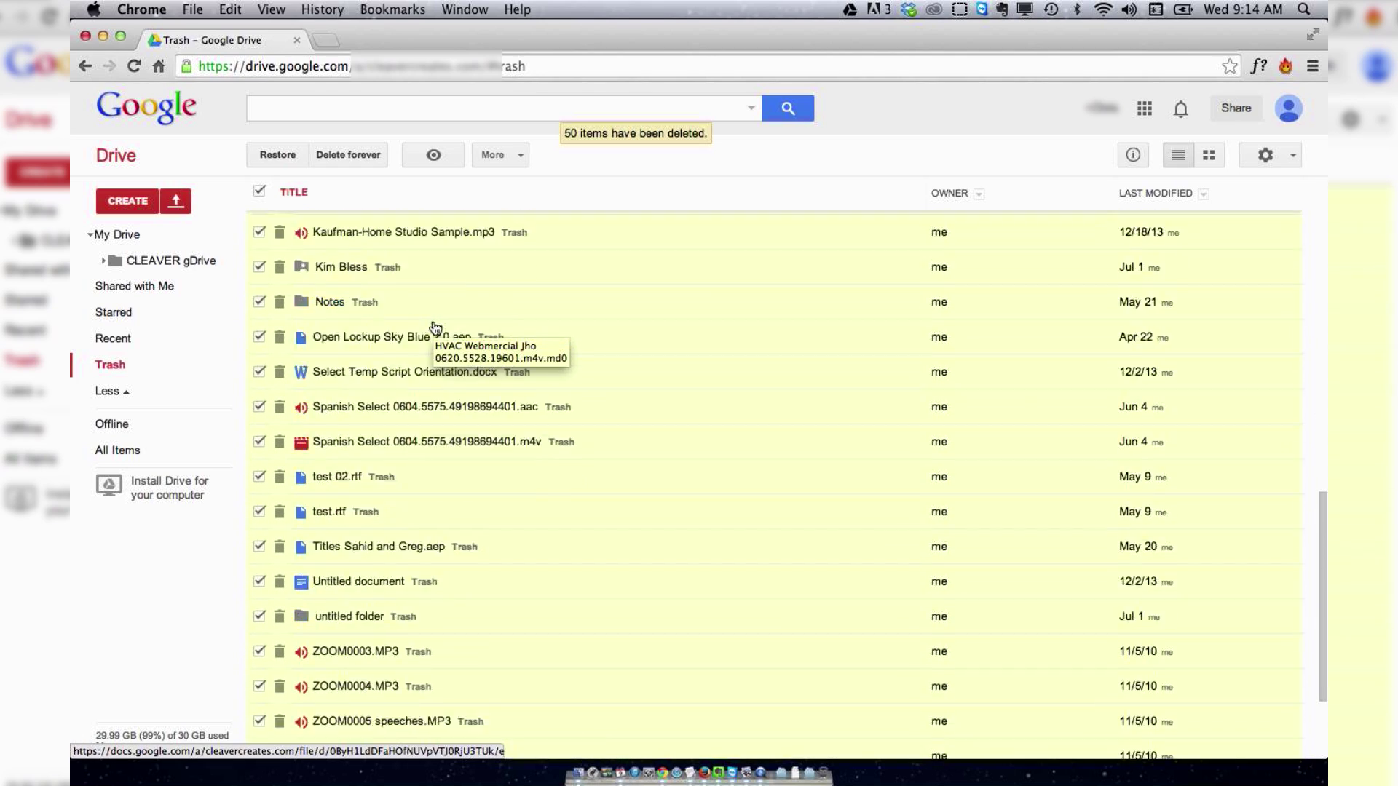
scroll(432, 320, "down", 3)
scroll(432, 320, "up", 10)
scroll(435, 322, "up", 10)
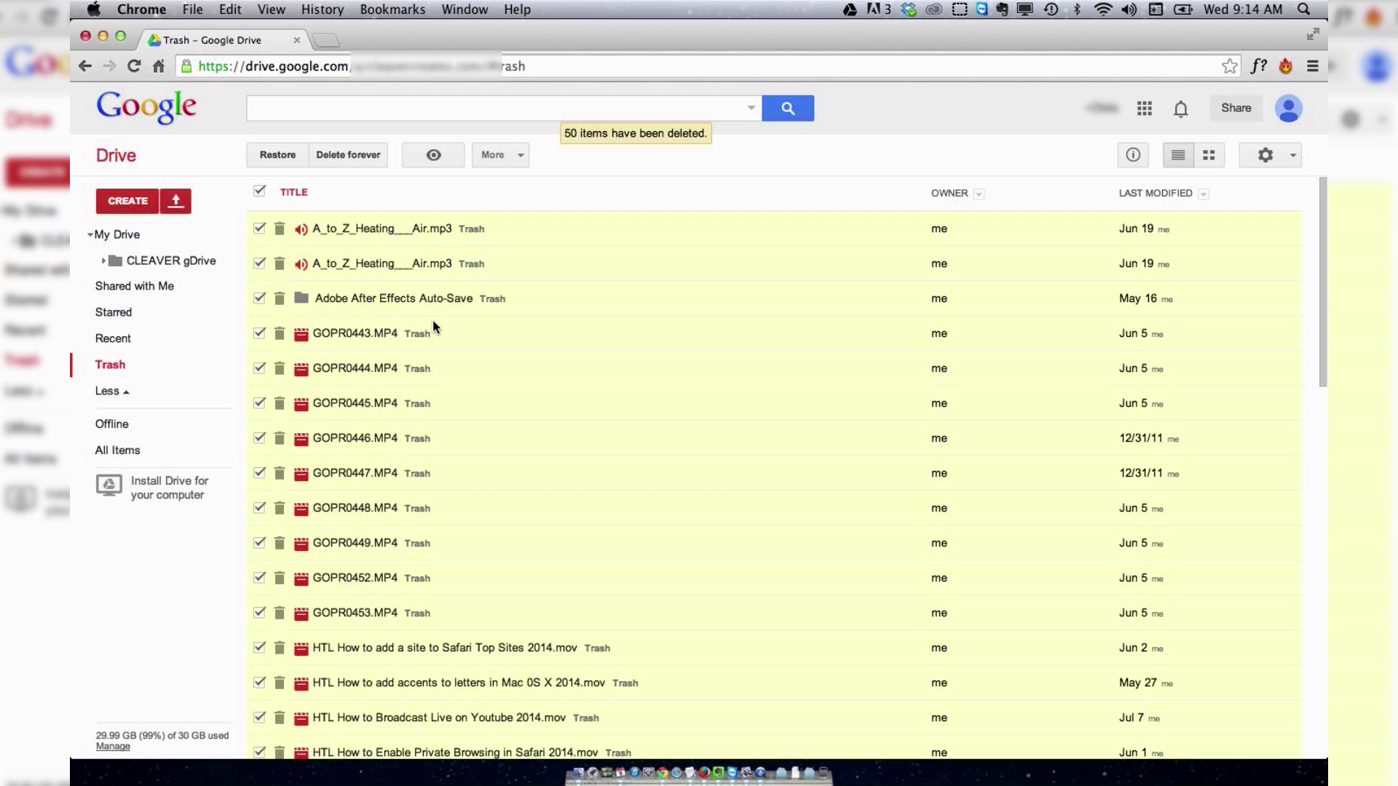
left_click(349, 161)
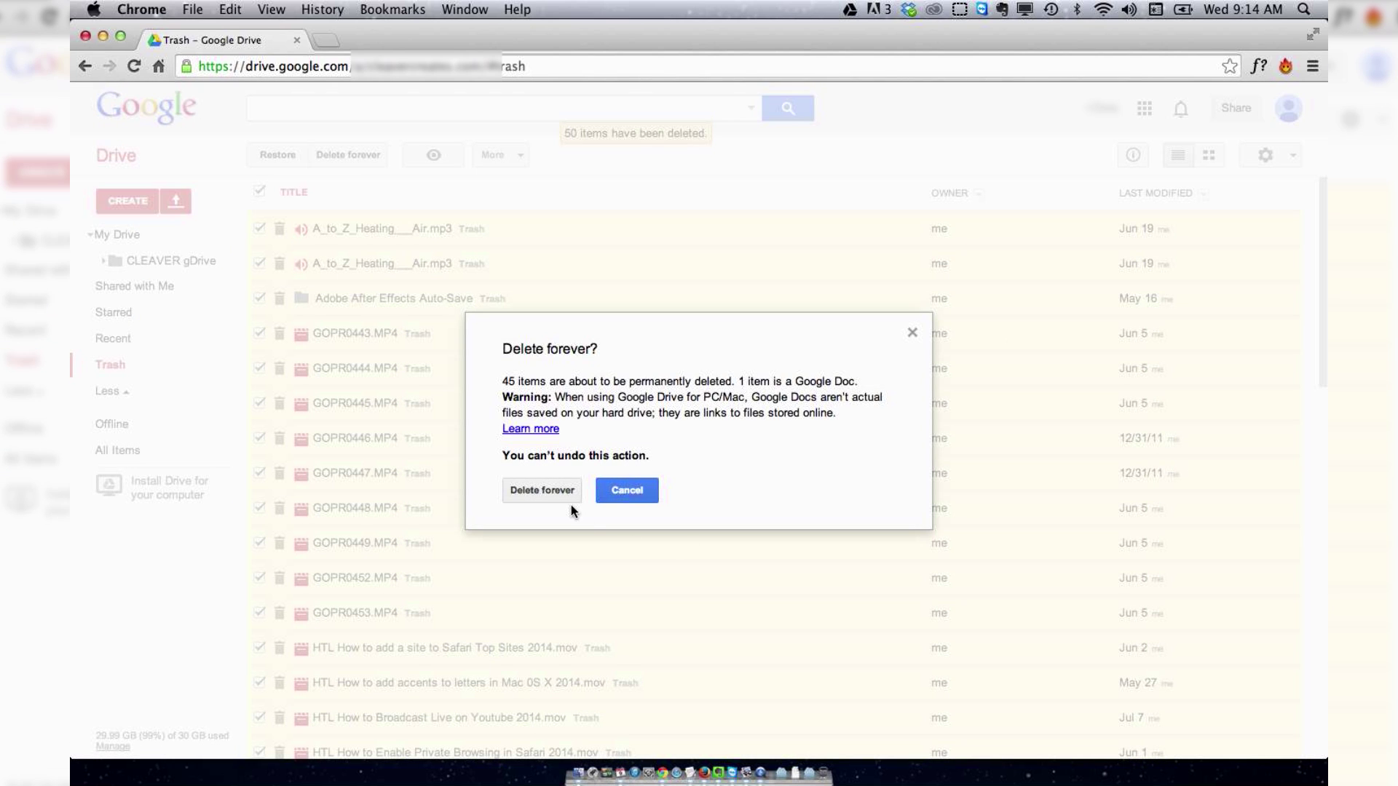
left_click(546, 490)
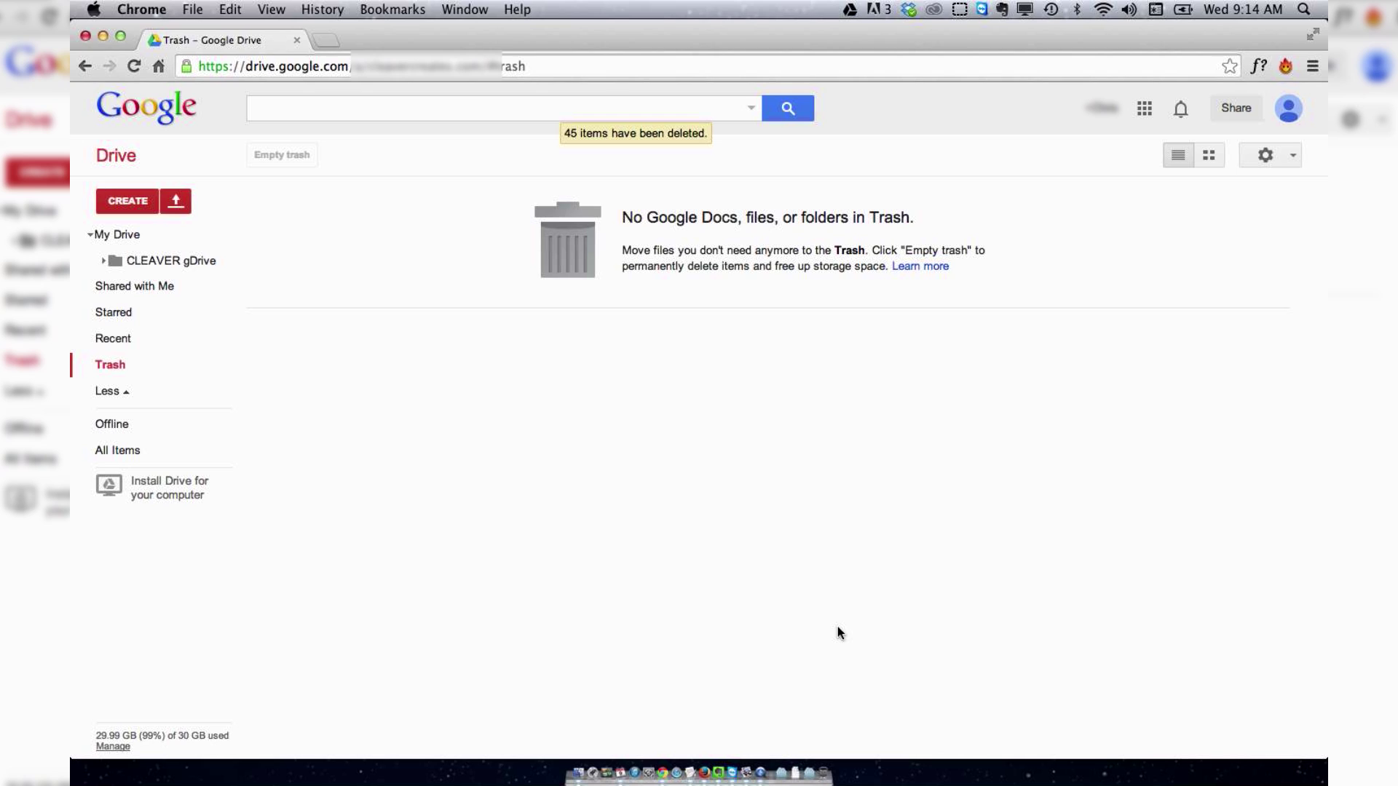